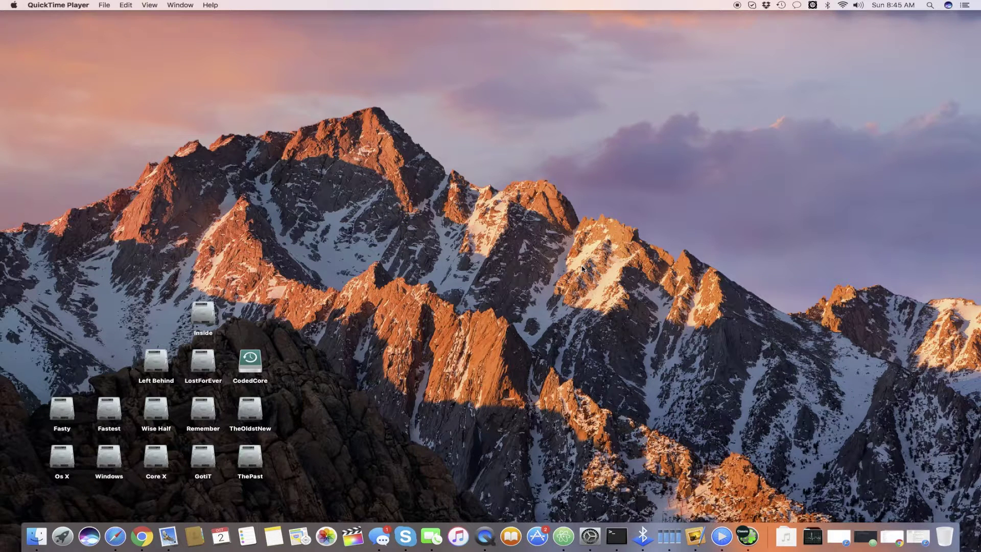
pyautogui.click(382, 536)
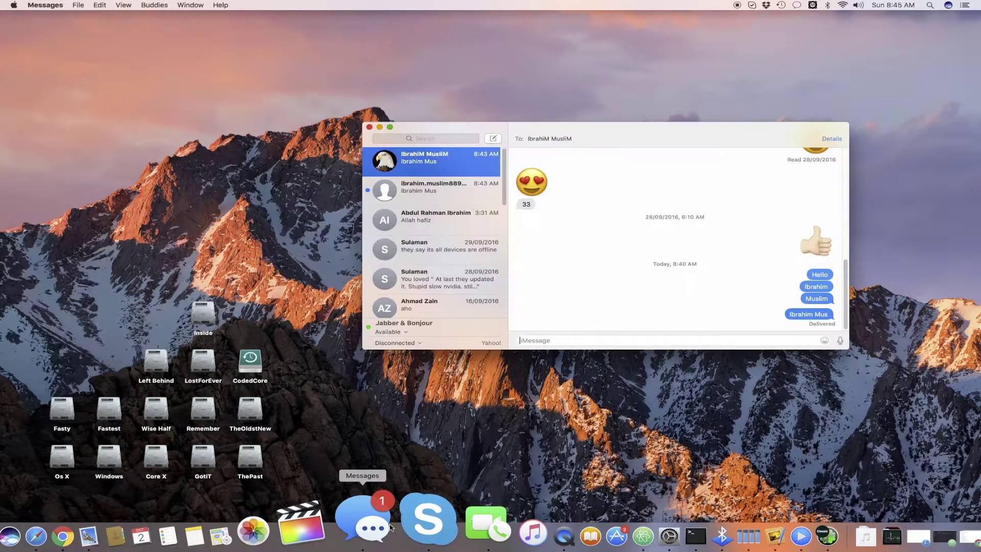
pyautogui.click(430, 192)
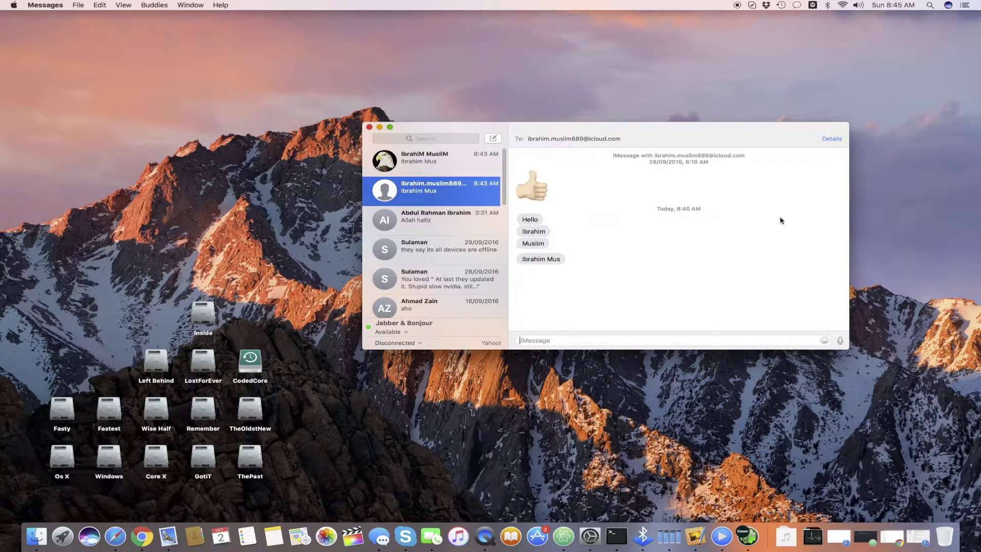
pyautogui.moveTo(679, 142); pyautogui.dragTo(659, 126)
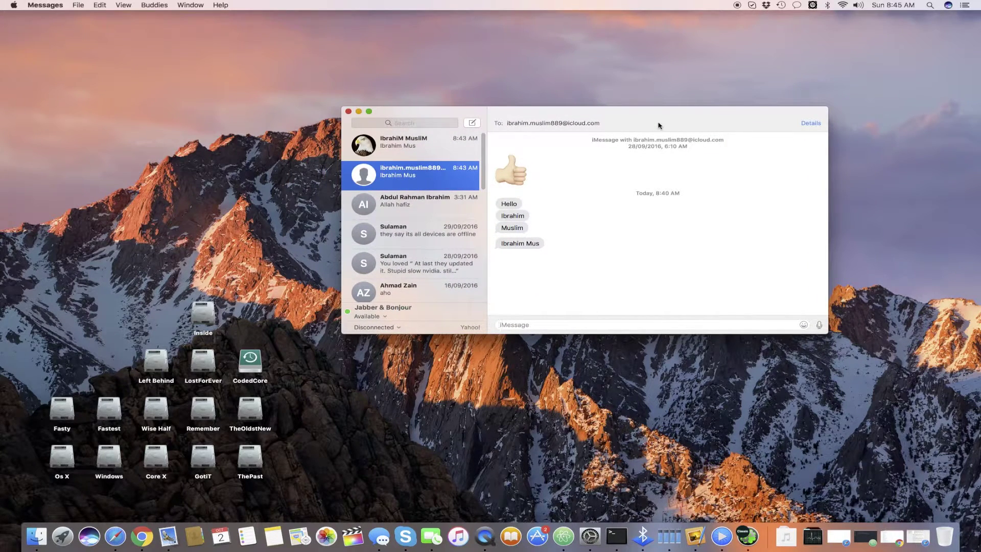
pyautogui.moveTo(486, 183)
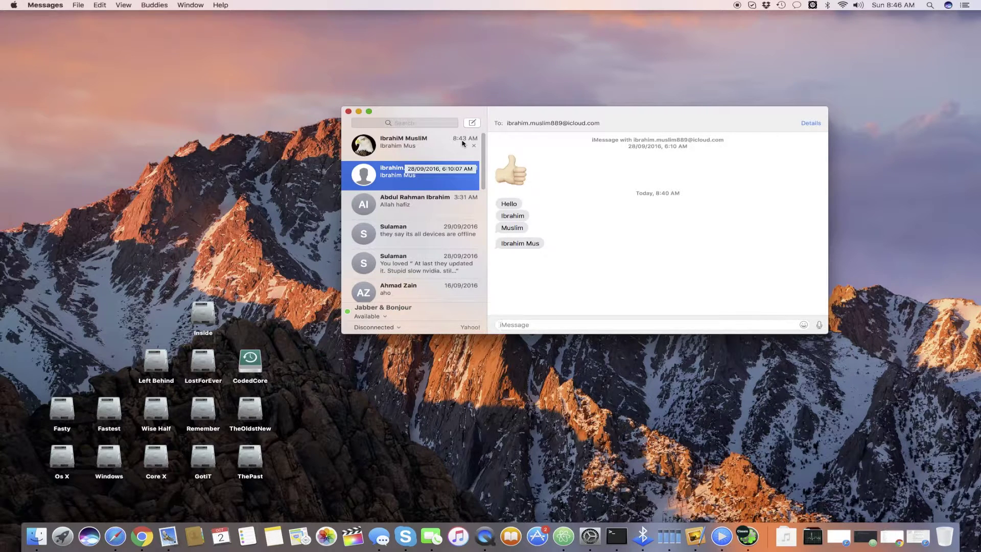
pyautogui.click(453, 152)
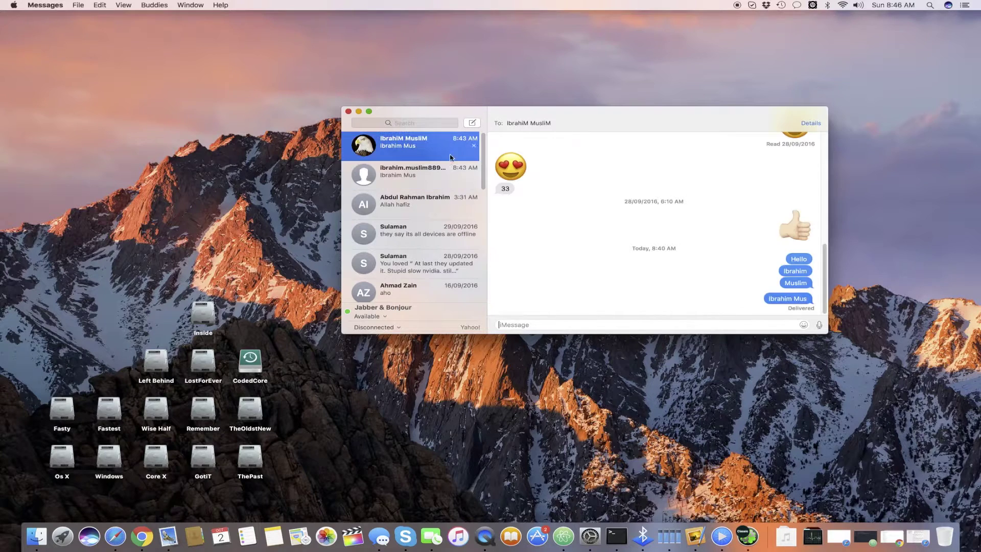
pyautogui.click(435, 177)
pyautogui.click(418, 208)
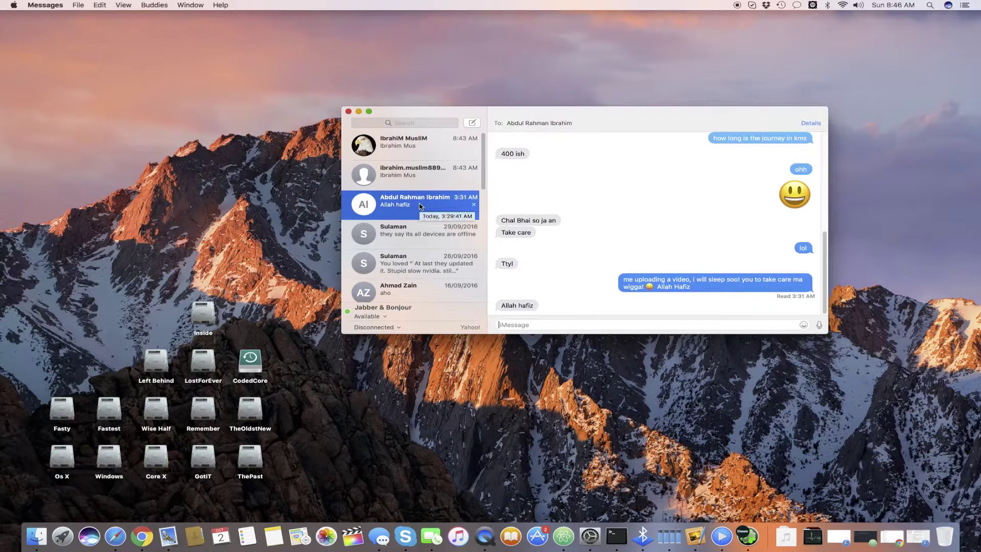
pyautogui.click(424, 149)
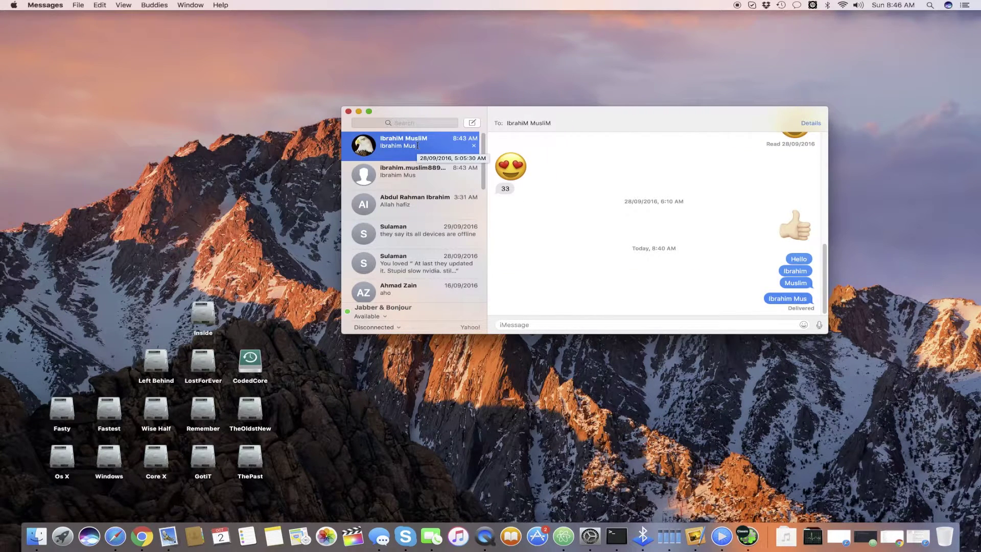
pyautogui.moveTo(609, 117); pyautogui.dragTo(603, 140)
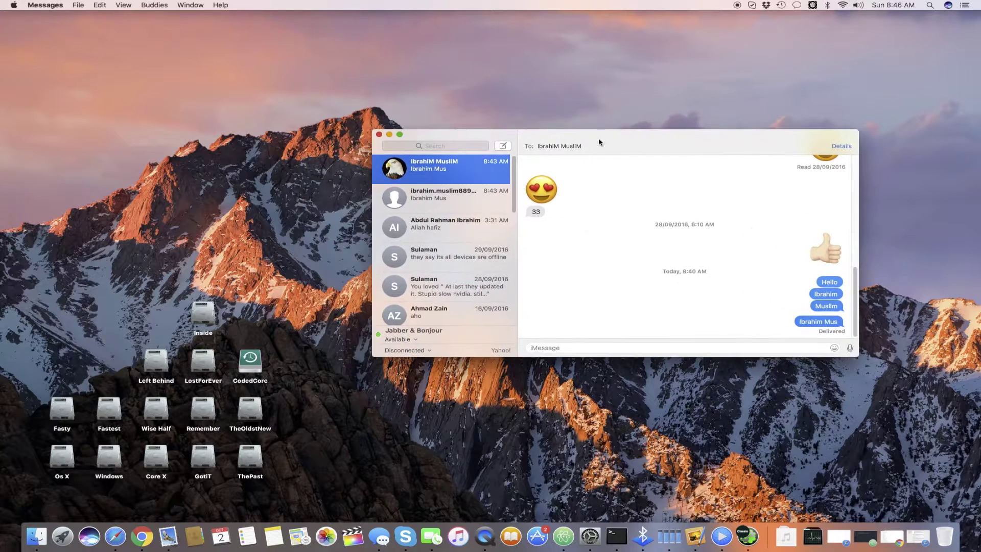
pyautogui.click(653, 347)
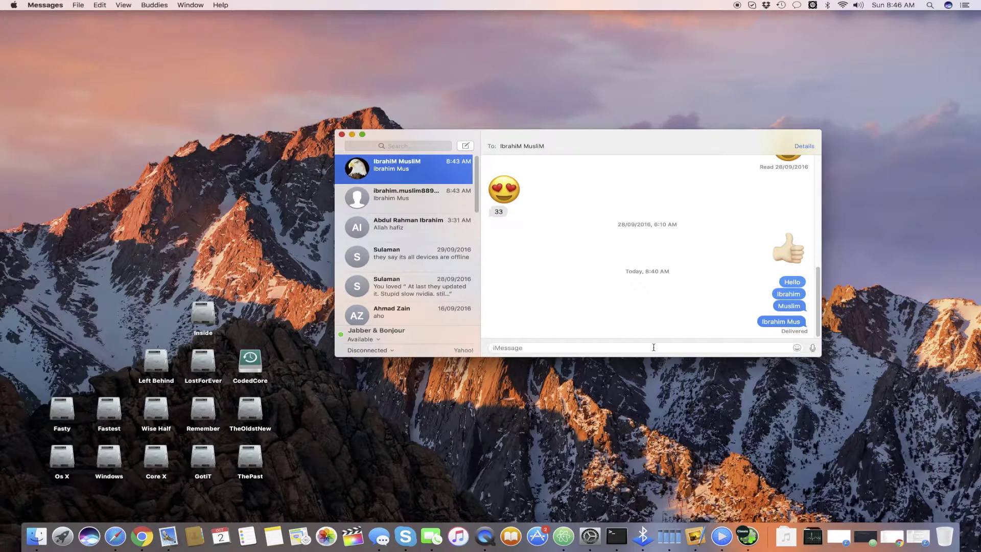
pyautogui.write('Ibrahim Muslim')
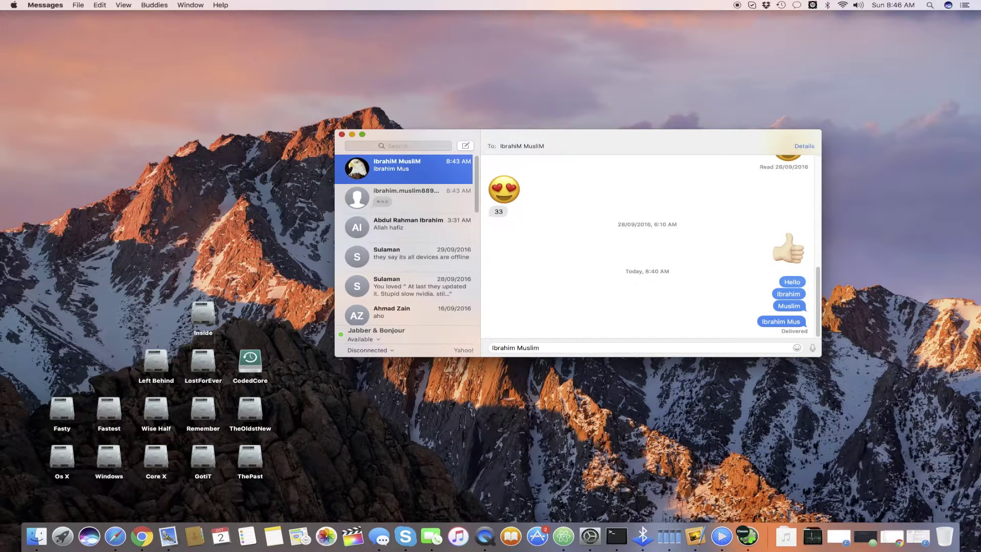
pyautogui.press('Return')
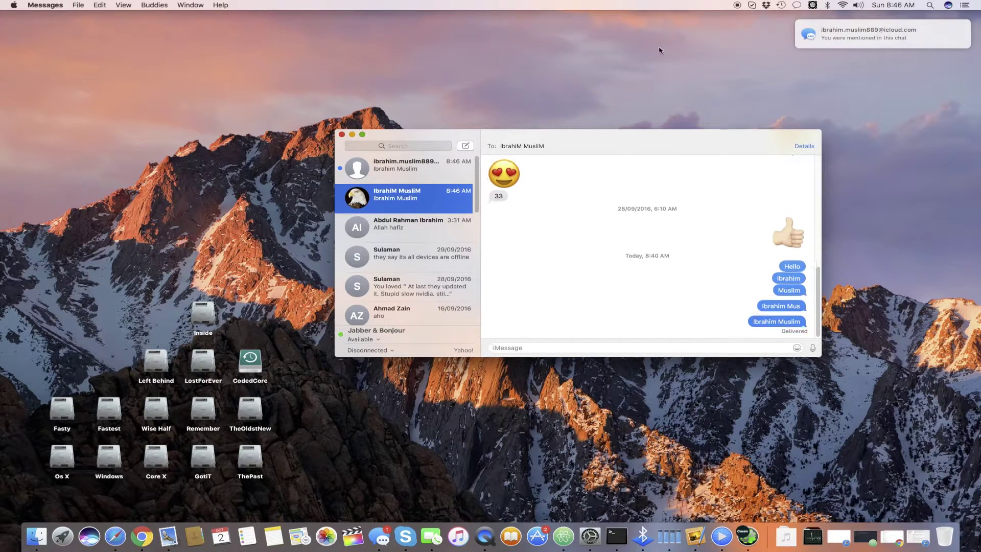
pyautogui.click(391, 170)
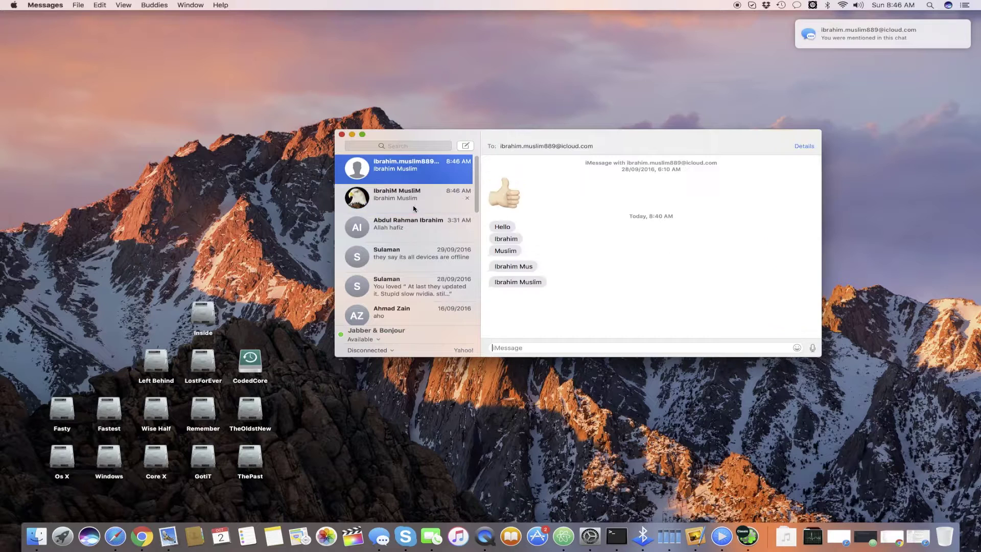
pyautogui.click(414, 195)
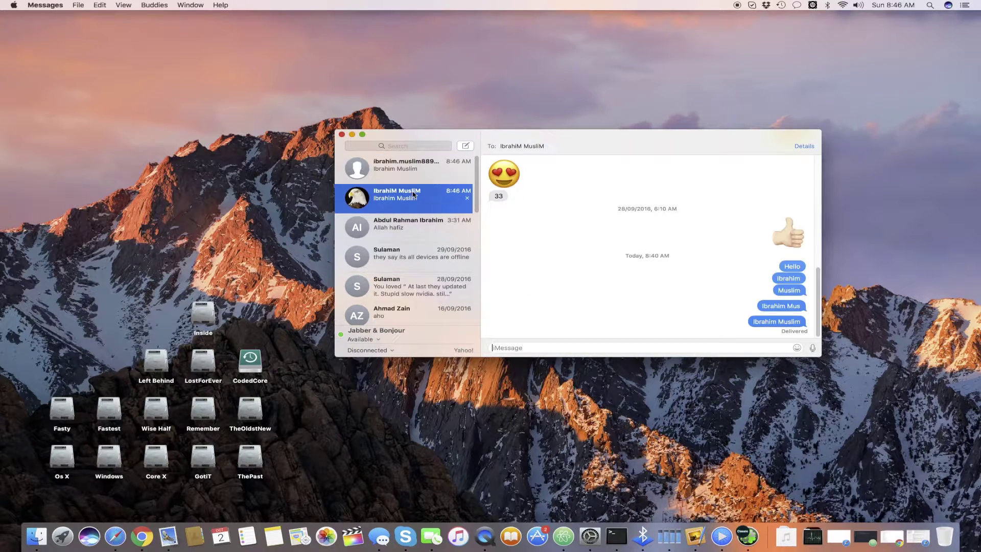
pyautogui.click(400, 177)
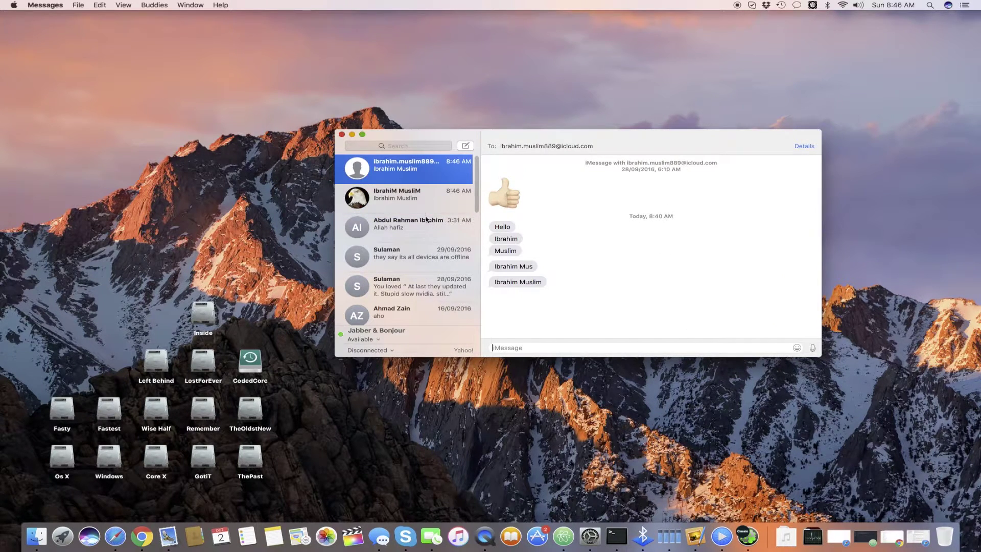
pyautogui.click(407, 198)
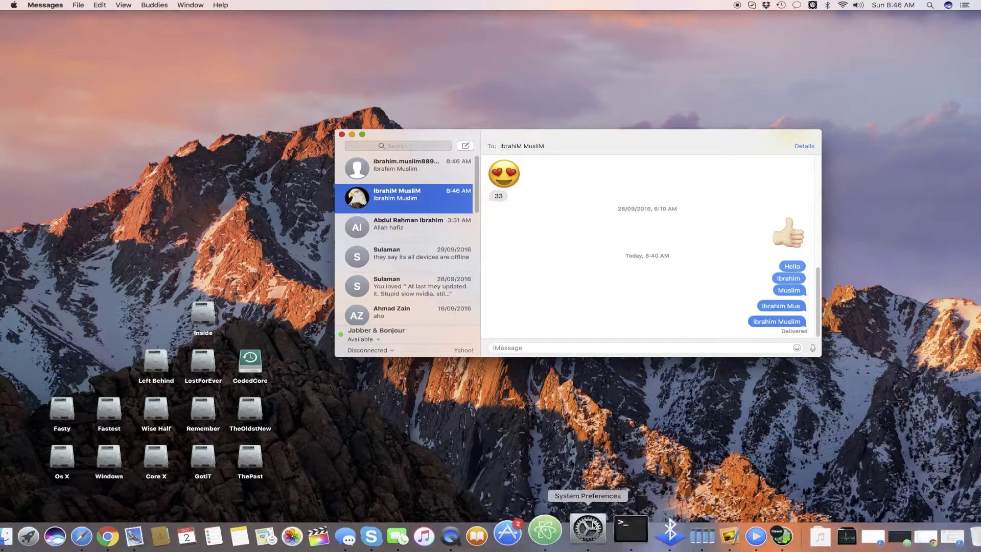
pyautogui.click(14, 5)
pyautogui.click(42, 16)
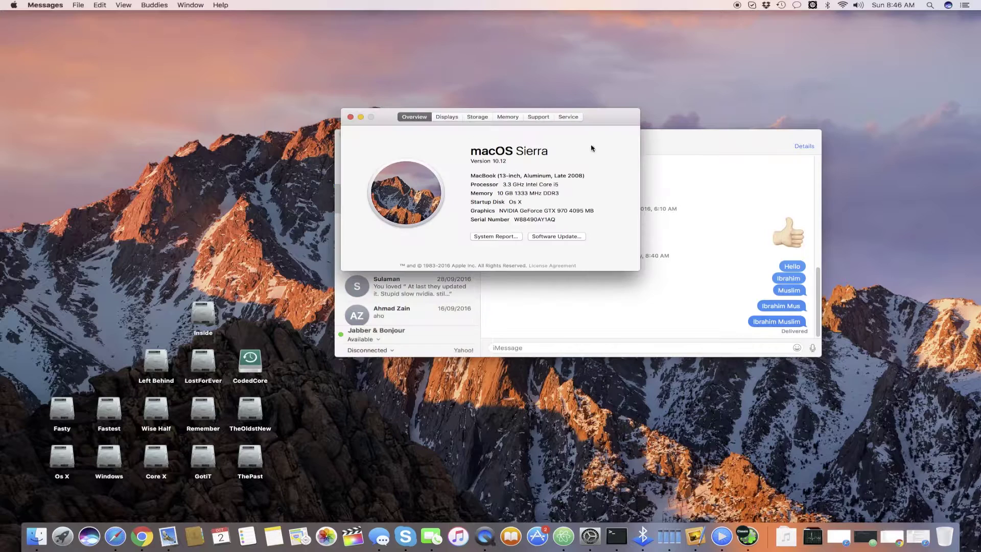
pyautogui.moveTo(460, 100); pyautogui.dragTo(567, 168)
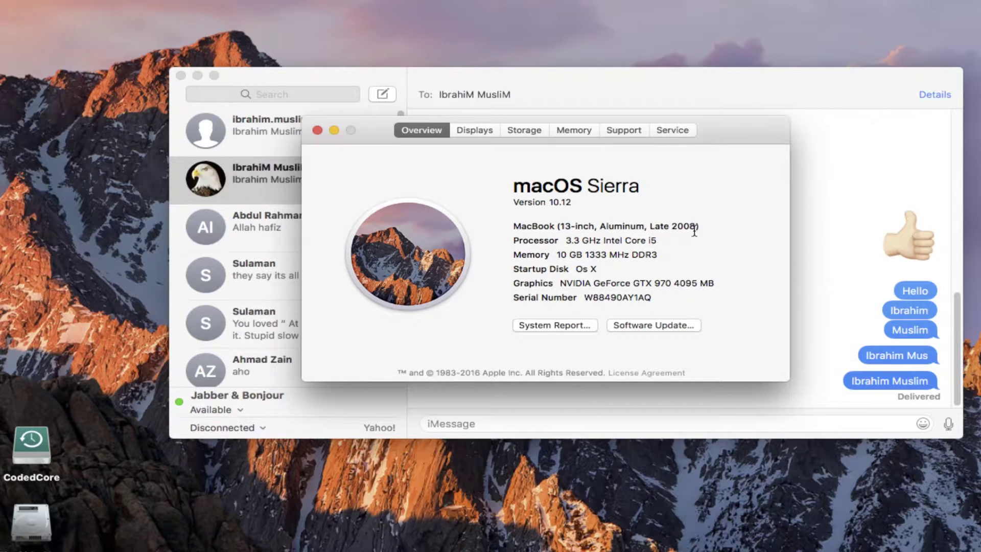
pyautogui.moveTo(715, 127); pyautogui.dragTo(713, 86)
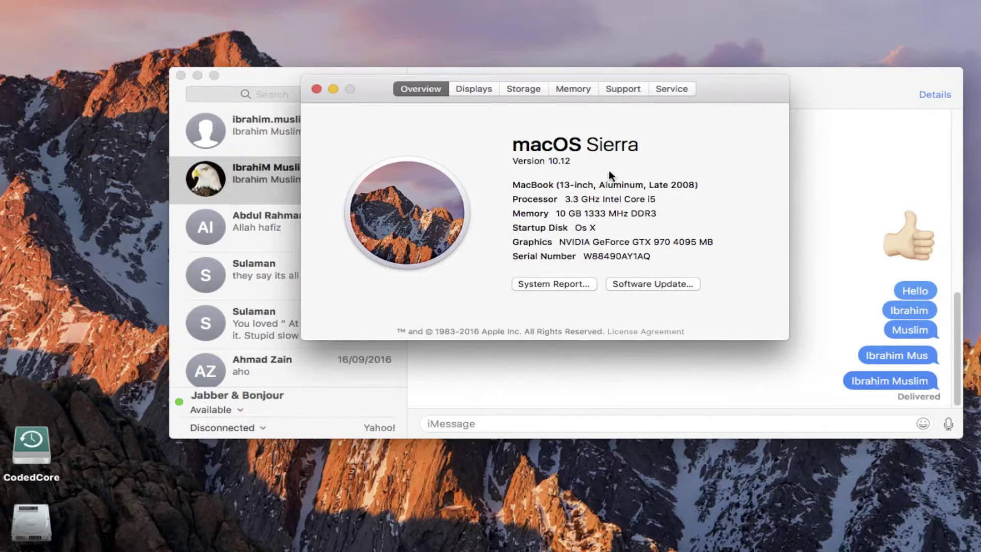
pyautogui.click(484, 90)
pyautogui.click(429, 86)
pyautogui.click(317, 89)
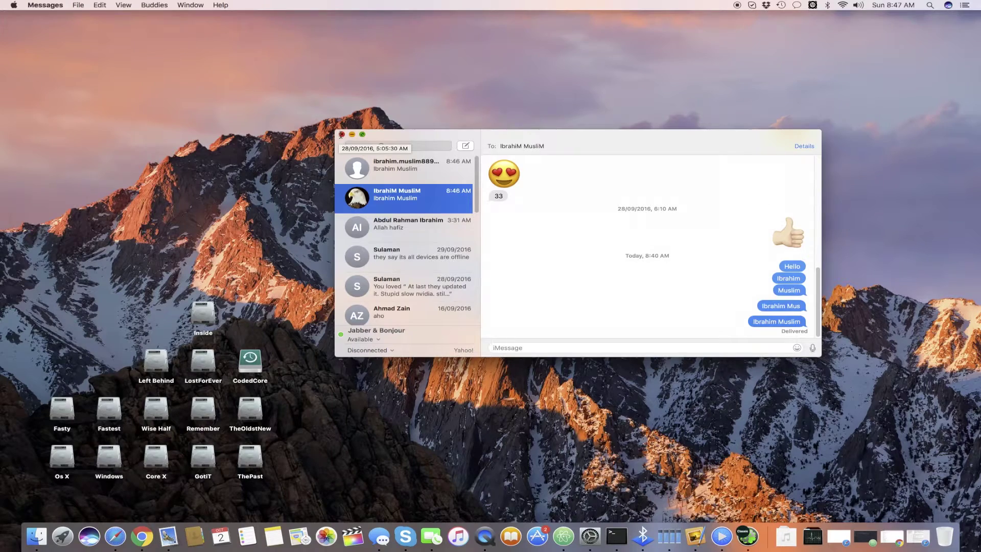
# Close Messages and launch Clover Configurator from the Dock.
pyautogui.click(342, 135)
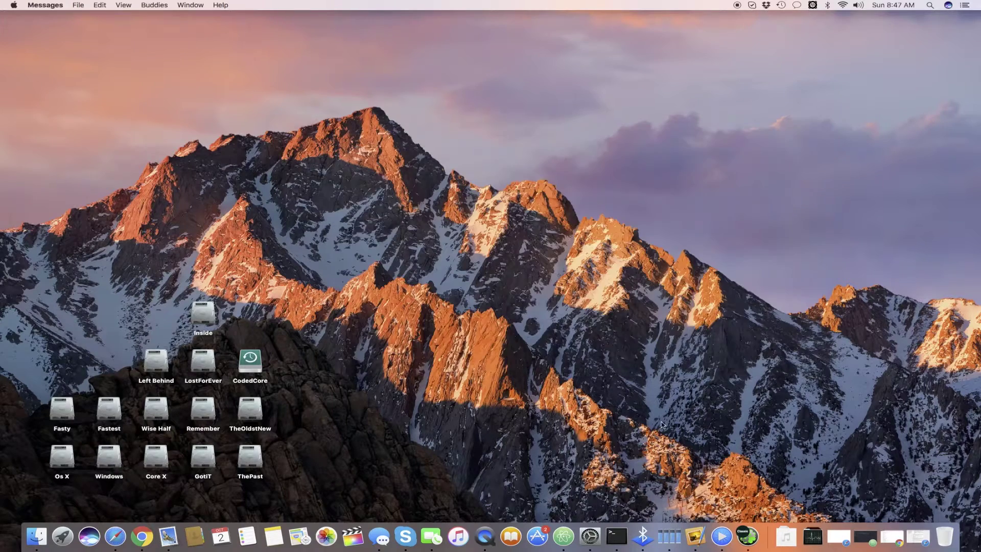
pyautogui.click(740, 521)
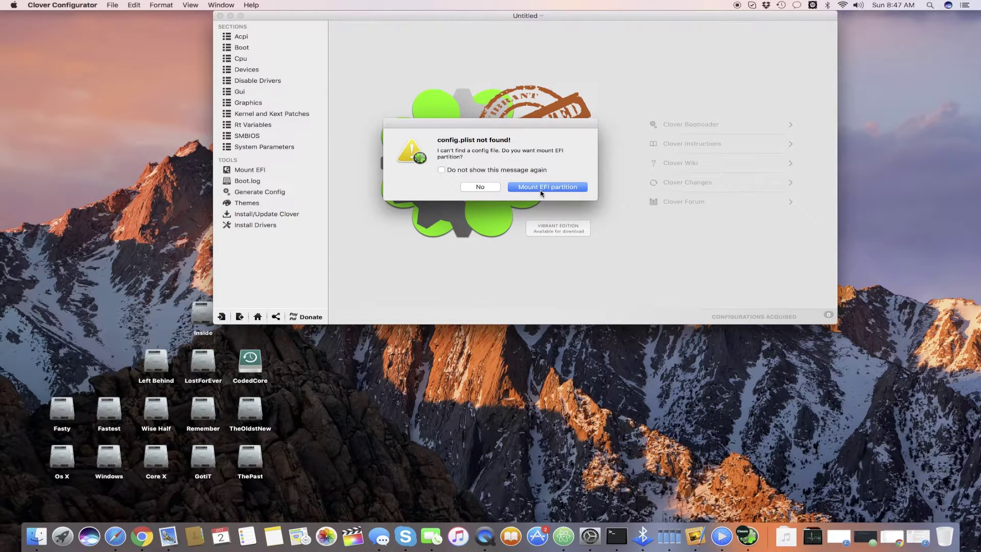
# Mount the disk0s1 EFI partition, authorizing with the admin password.
pyautogui.click(546, 187)
pyautogui.click(713, 310)
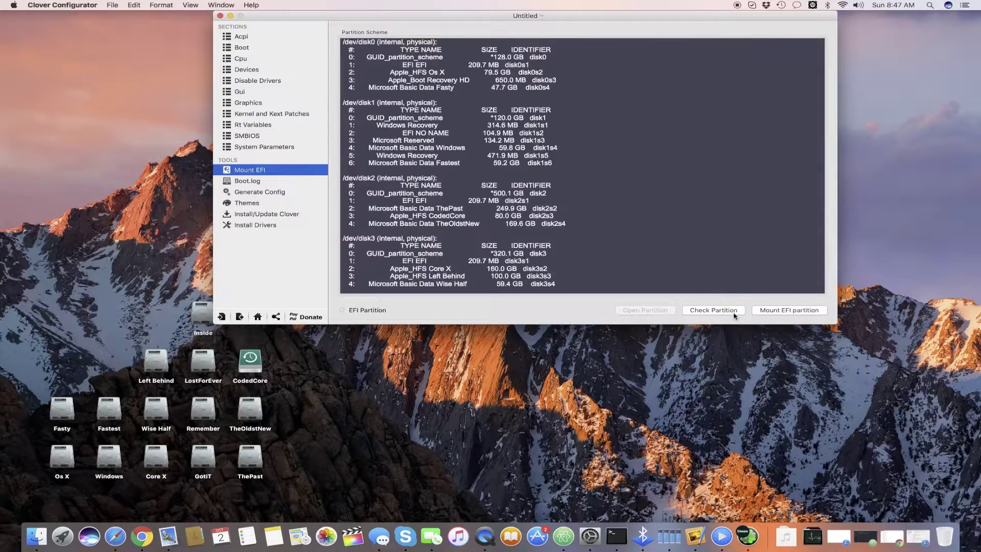
pyautogui.moveTo(589, 18); pyautogui.dragTo(598, 88)
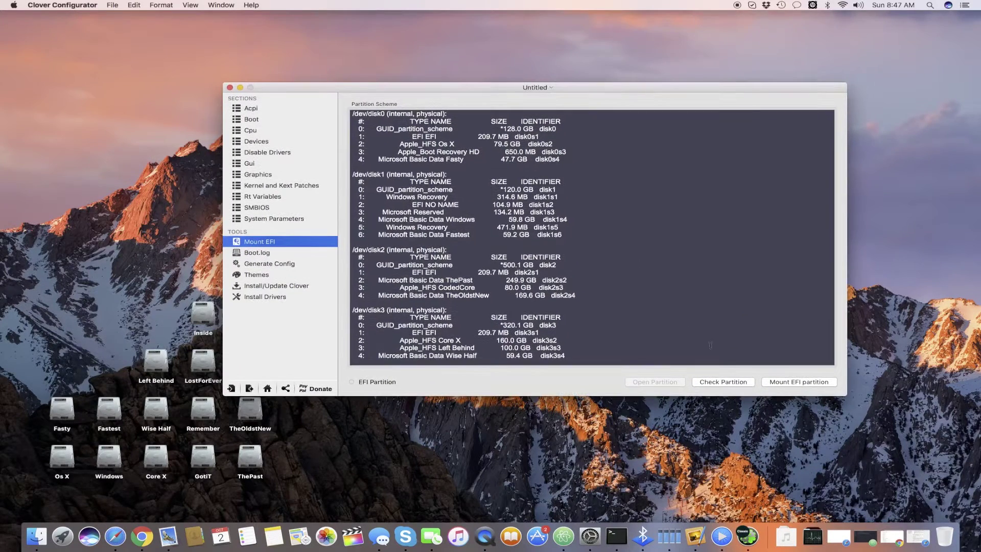
pyautogui.click(783, 384)
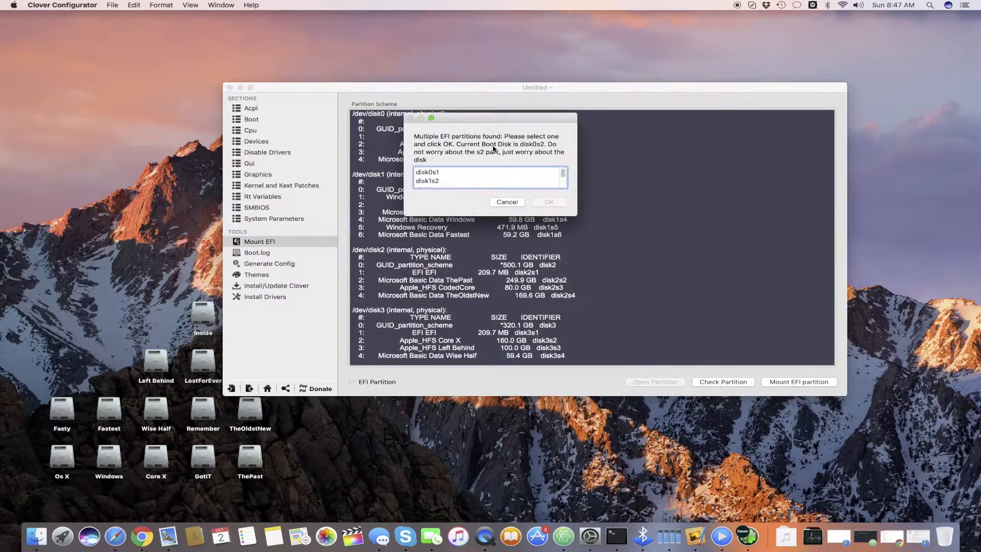
pyautogui.moveTo(495, 116); pyautogui.dragTo(729, 160)
pyautogui.click(667, 209)
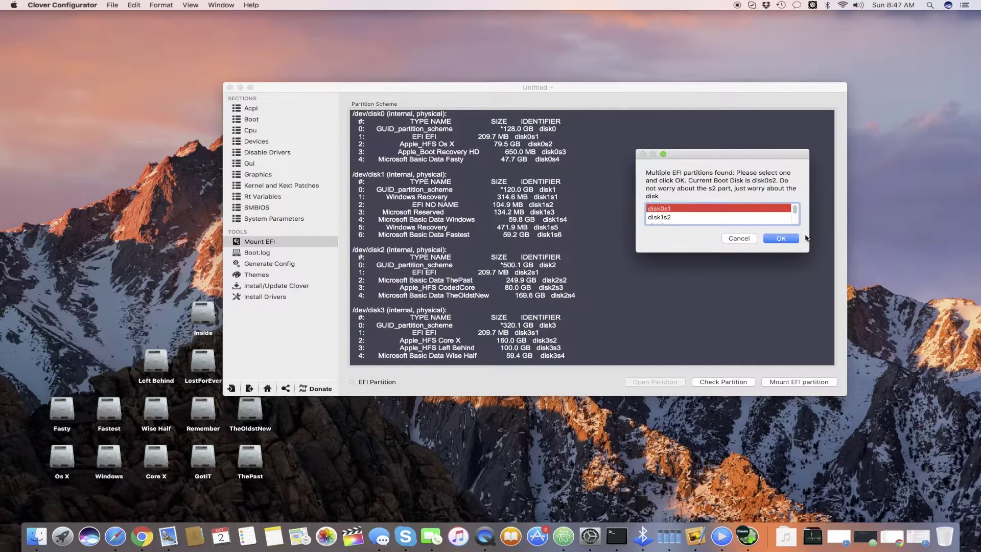
pyautogui.click(781, 238)
pyautogui.write('••••')
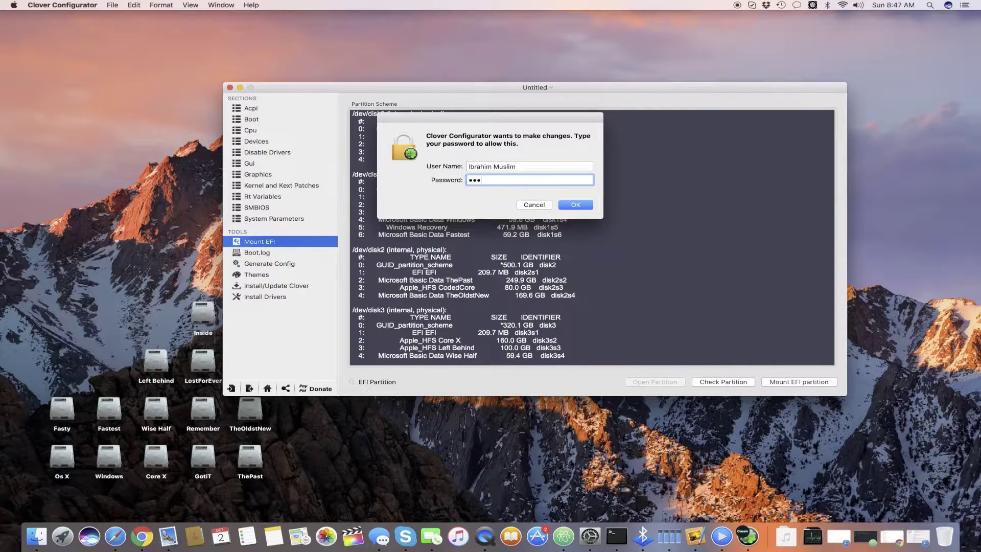
pyautogui.press('Return')
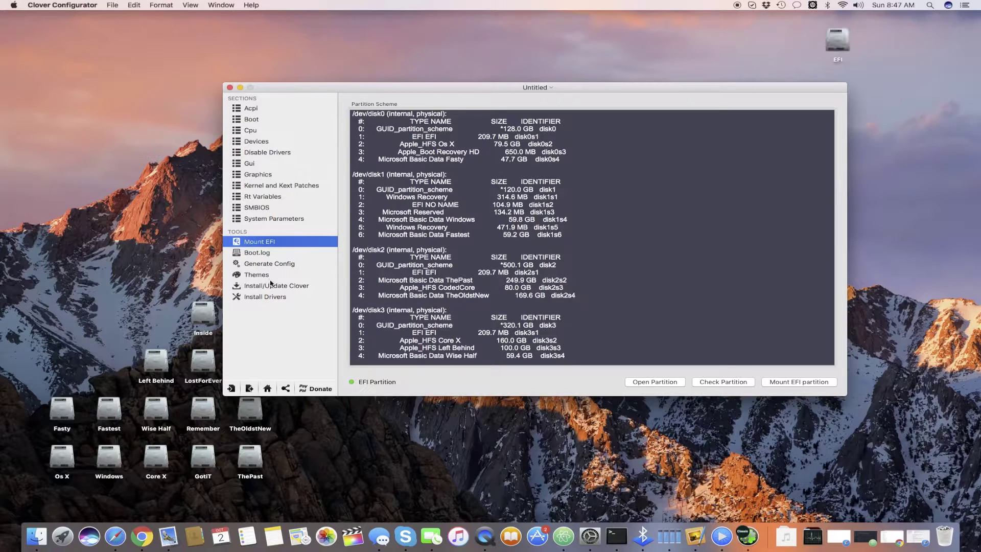
# Open the EFI CLOVER config.plist from Home and centre its window.
pyautogui.click(267, 389)
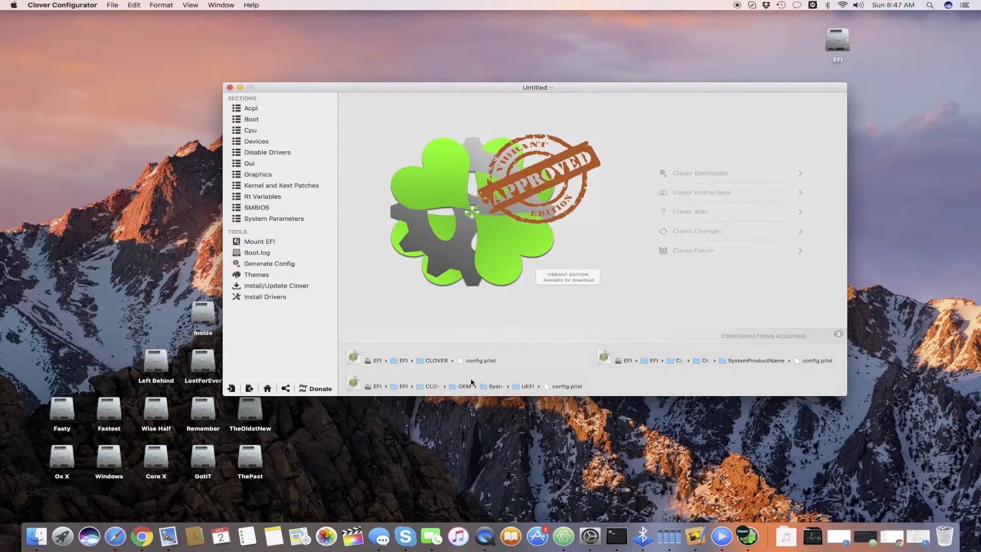
pyautogui.doubleClick(466, 380)
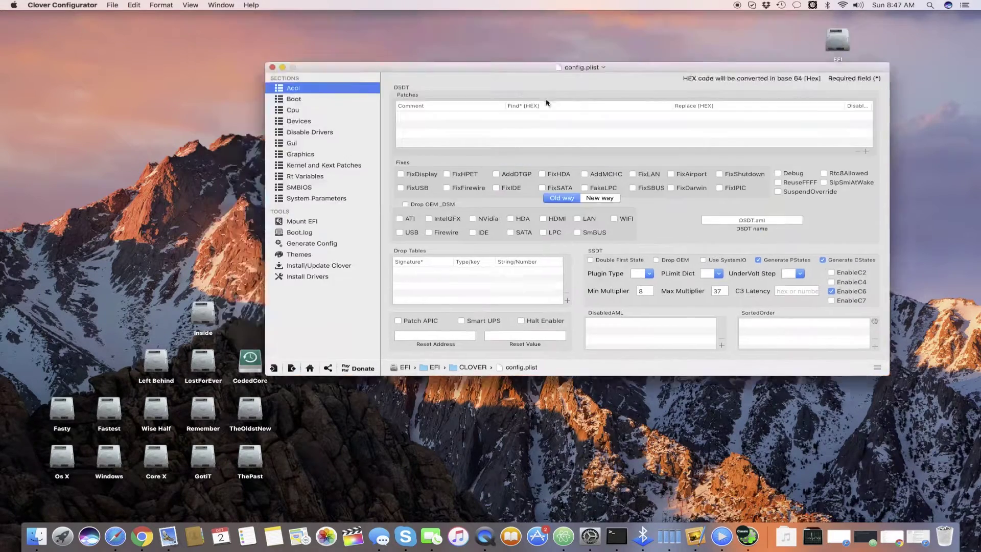
pyautogui.moveTo(537, 15); pyautogui.dragTo(642, 133)
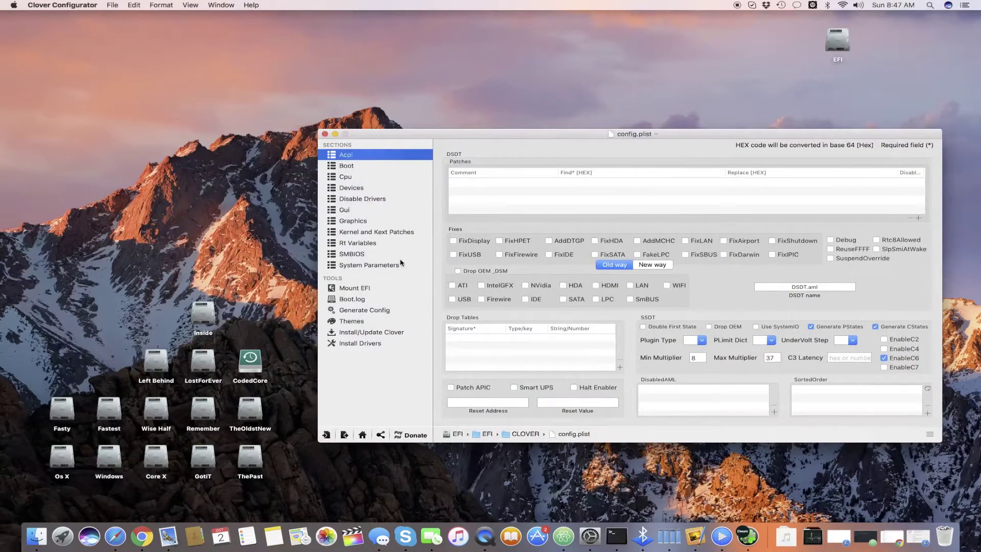
# Inspect the SMBIOS Board Serial Number and SmUUID fields, then view Rt Variables.
pyautogui.click(368, 254)
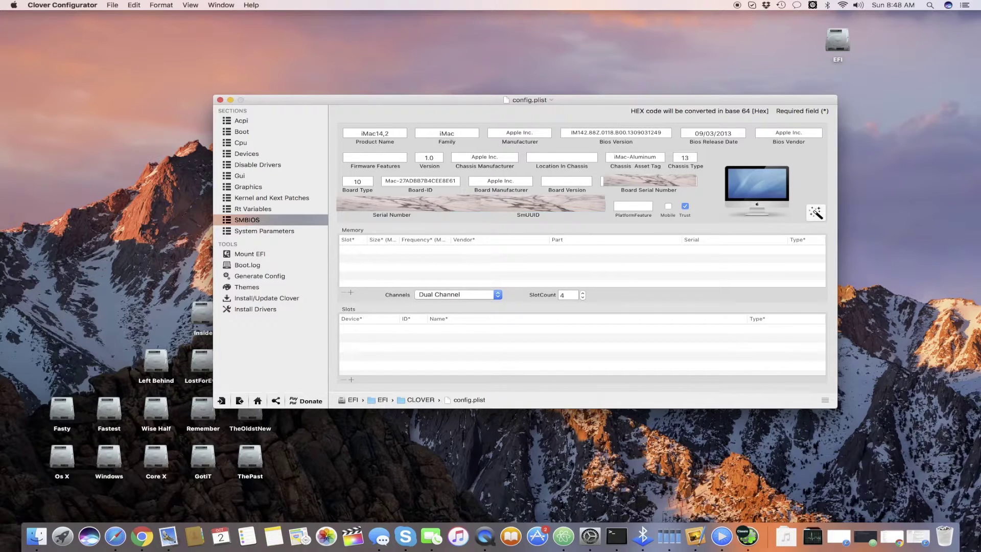
pyautogui.click(649, 181)
pyautogui.click(537, 206)
pyautogui.click(648, 182)
pyautogui.click(253, 209)
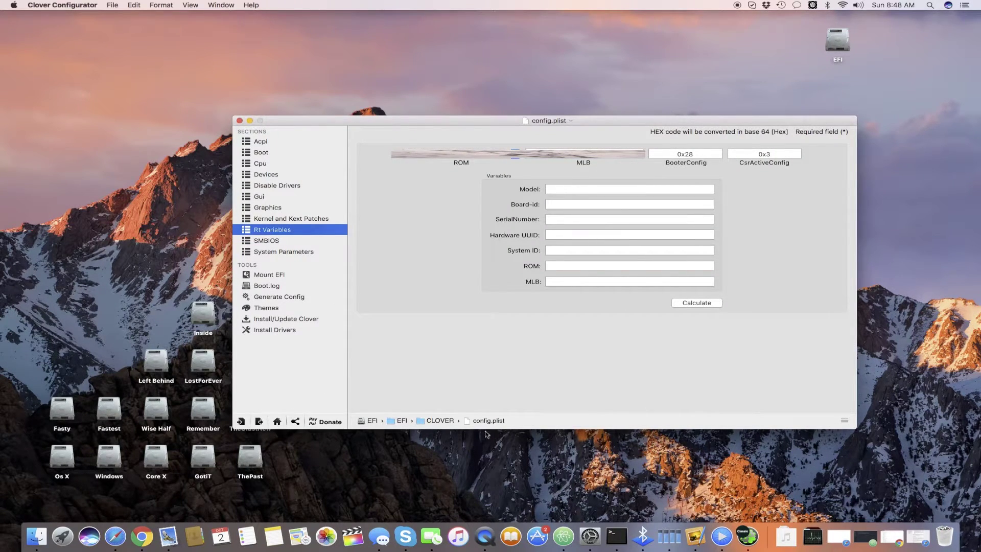
pyautogui.click(279, 422)
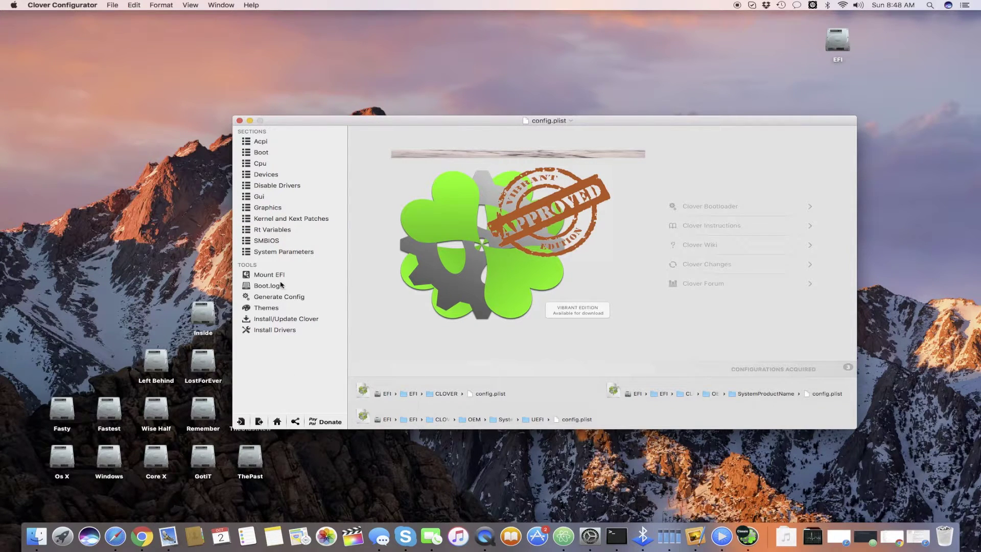
pyautogui.click(266, 240)
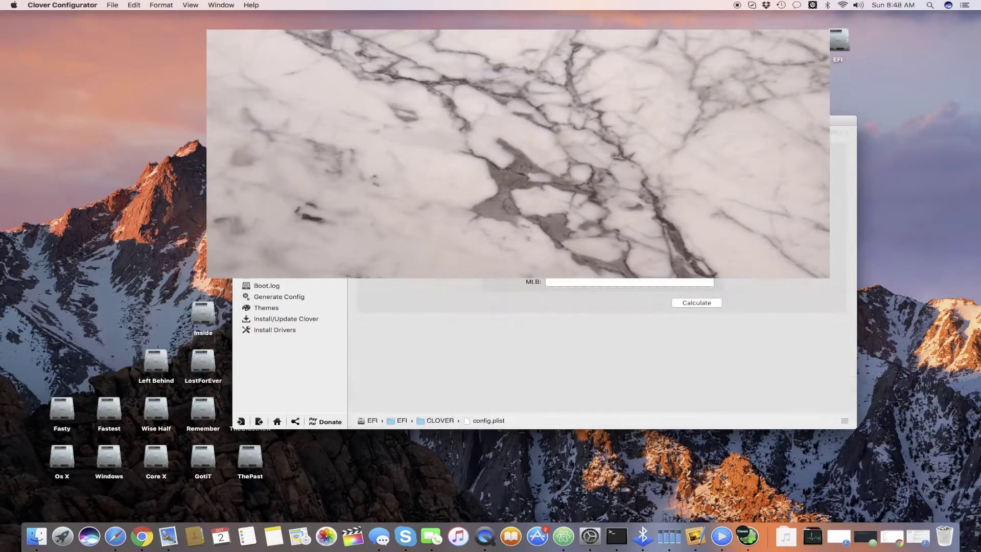
pyautogui.click(272, 229)
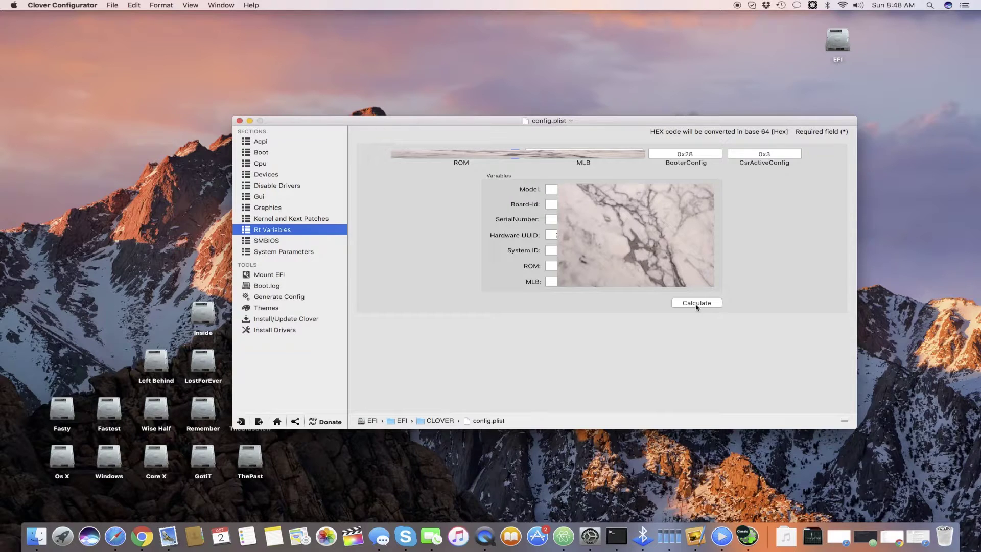
pyautogui.click(547, 287)
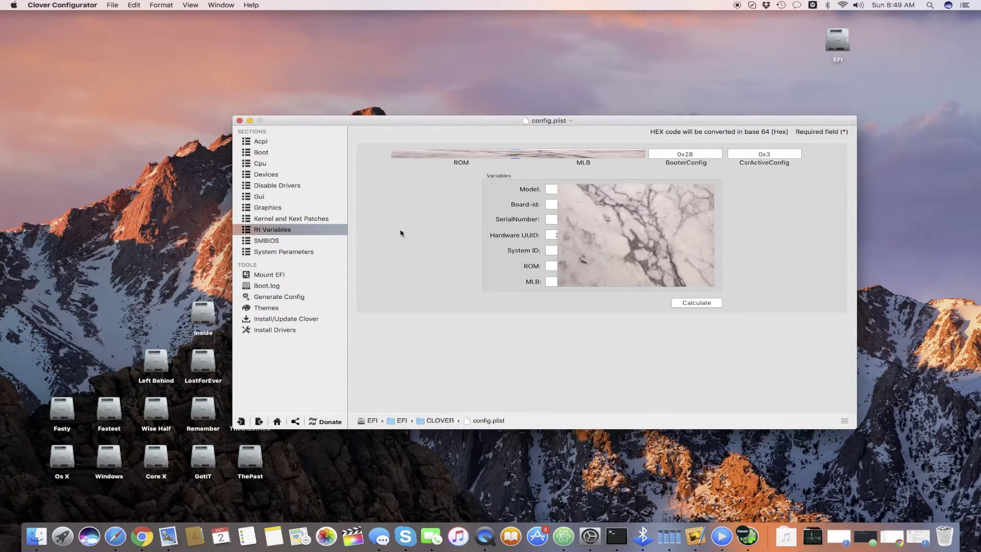
pyautogui.click(312, 241)
pyautogui.click(272, 229)
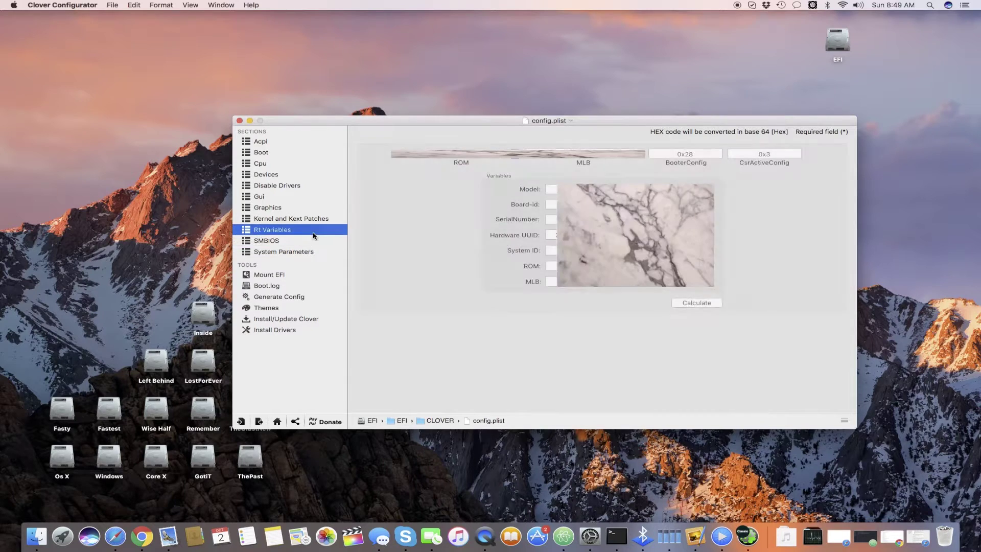
pyautogui.click(551, 250)
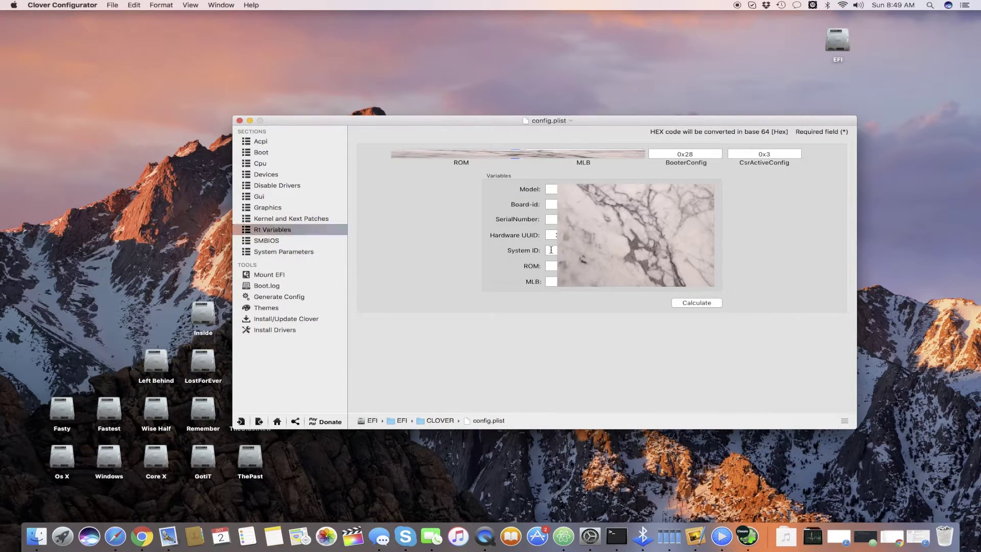
pyautogui.click(294, 241)
pyautogui.click(272, 229)
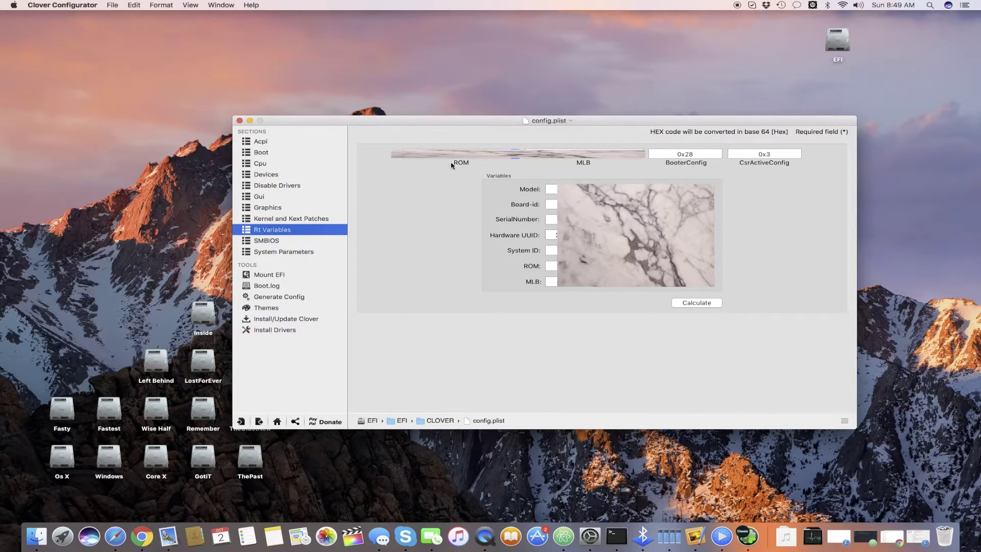
# Check SMBIOS serials against the Rt Variables ROM and MLB, then close config.plist.
pyautogui.click(582, 154)
pyautogui.click(267, 240)
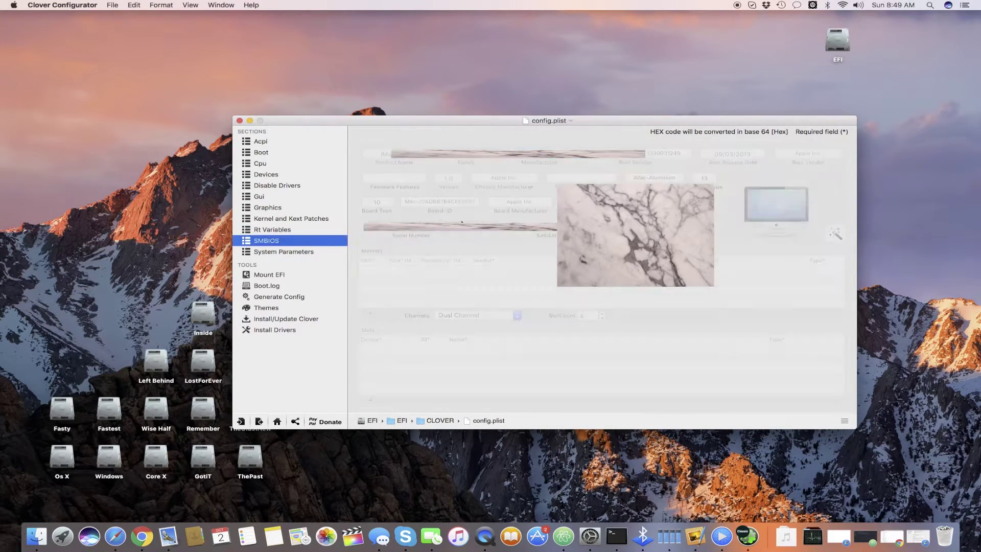
pyautogui.click(667, 202)
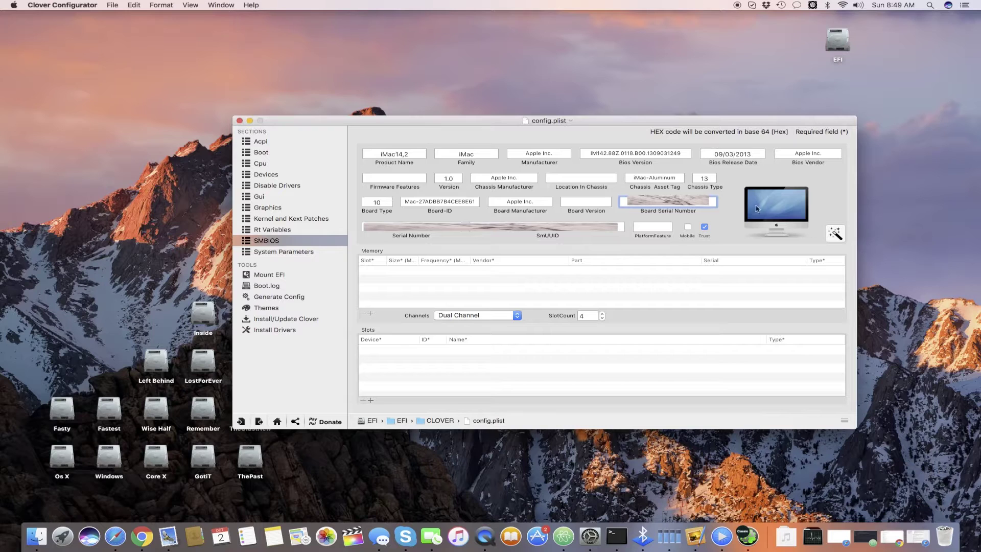
pyautogui.moveTo(700, 116); pyautogui.dragTo(716, 94)
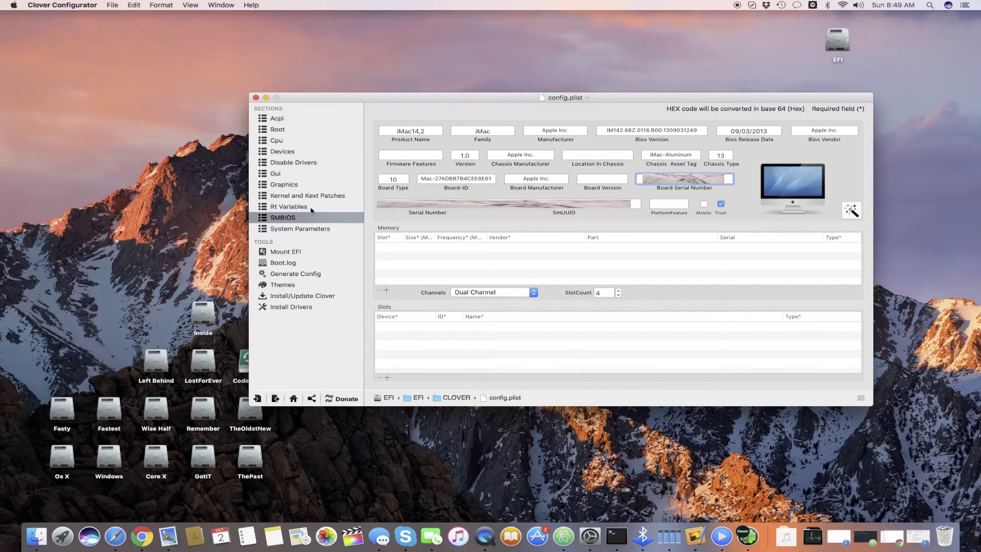
pyautogui.click(289, 206)
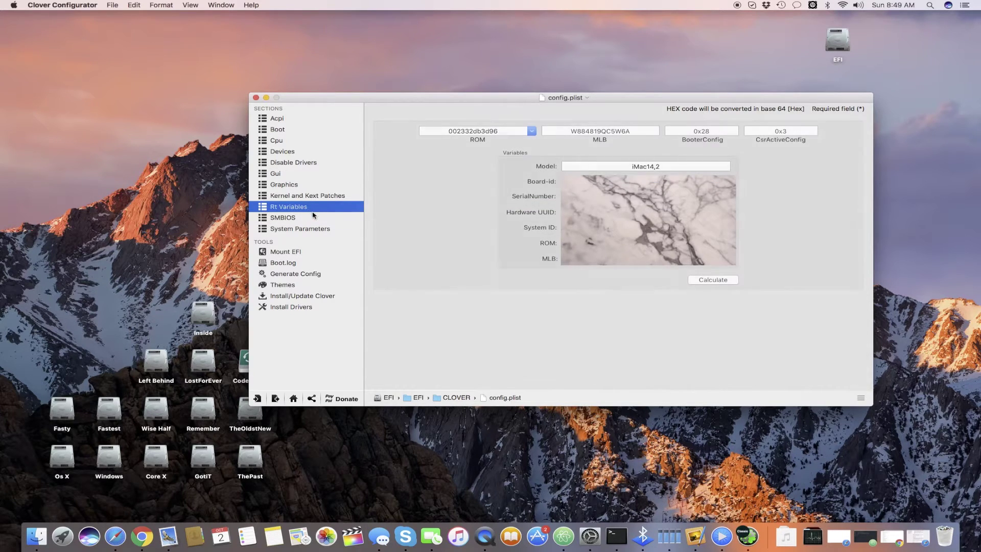
pyautogui.click(256, 98)
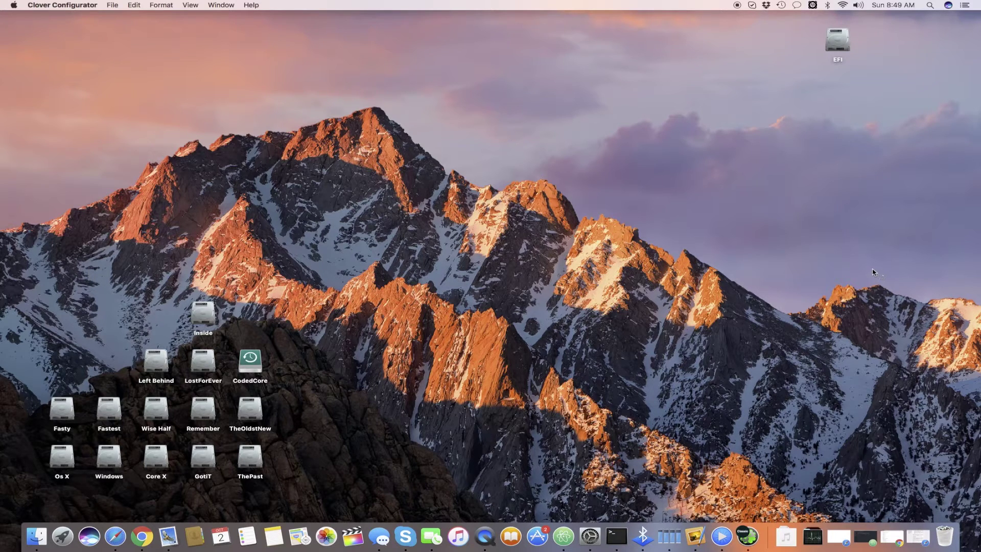
pyautogui.click(381, 526)
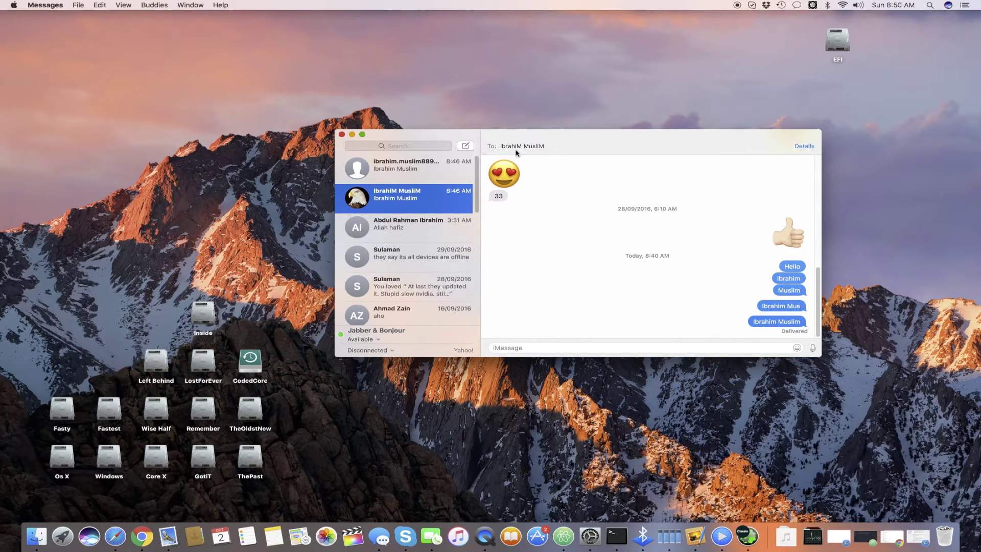
pyautogui.moveTo(542, 142); pyautogui.dragTo(618, 145)
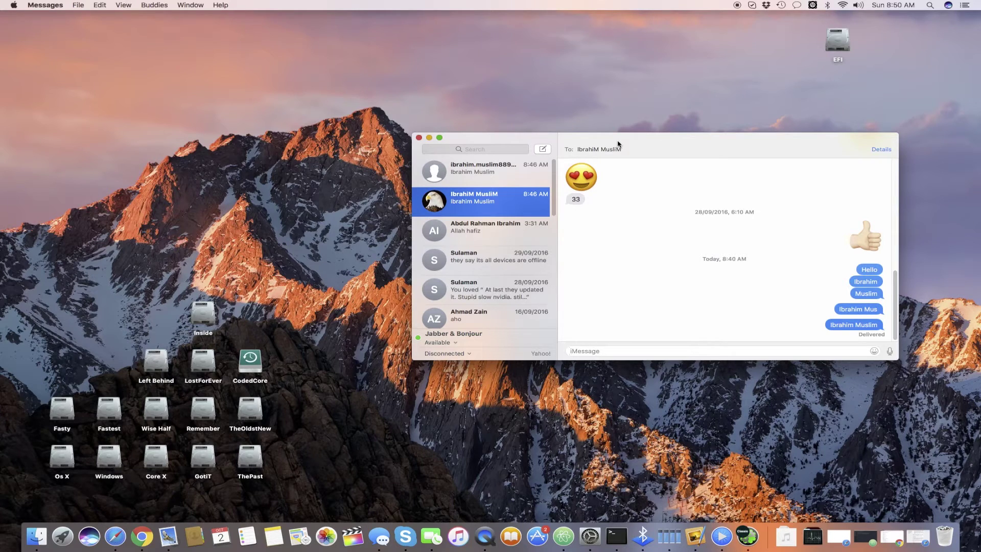
pyautogui.click(419, 138)
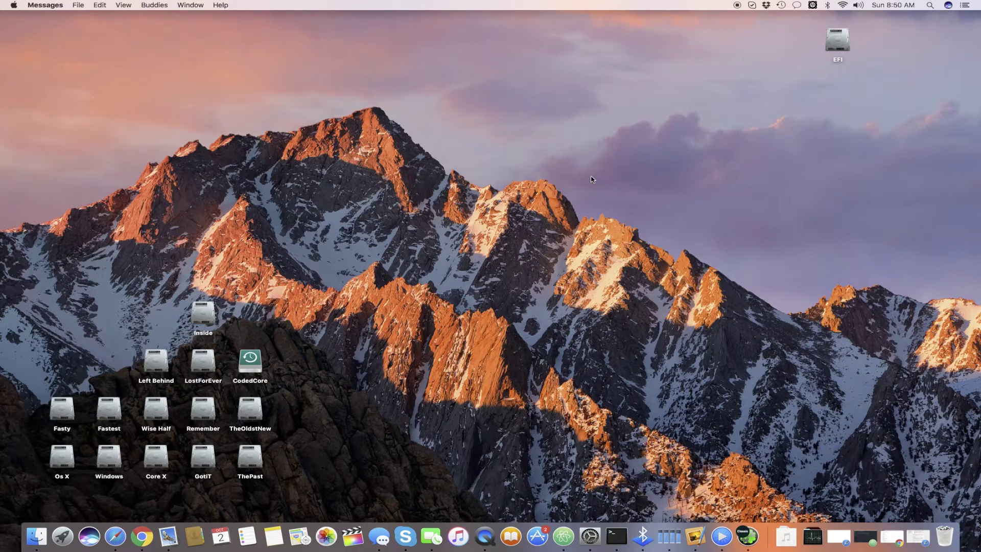